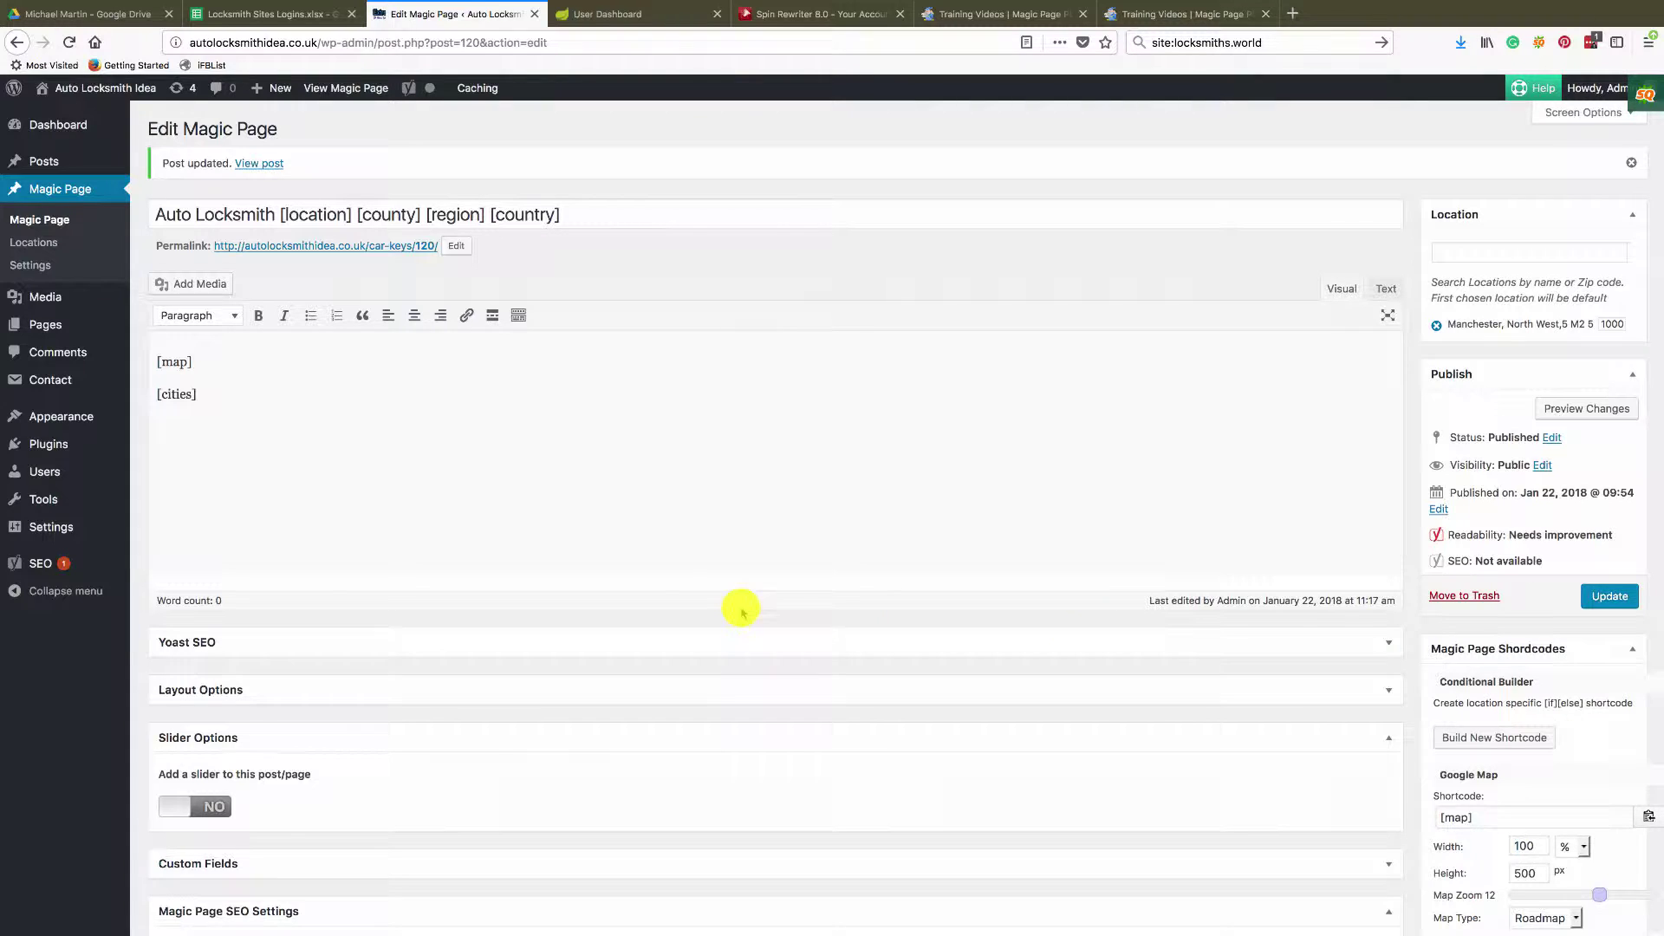
Select the templated page title in the Magic Page editor to inspect it
drag(195, 213, 276, 213)
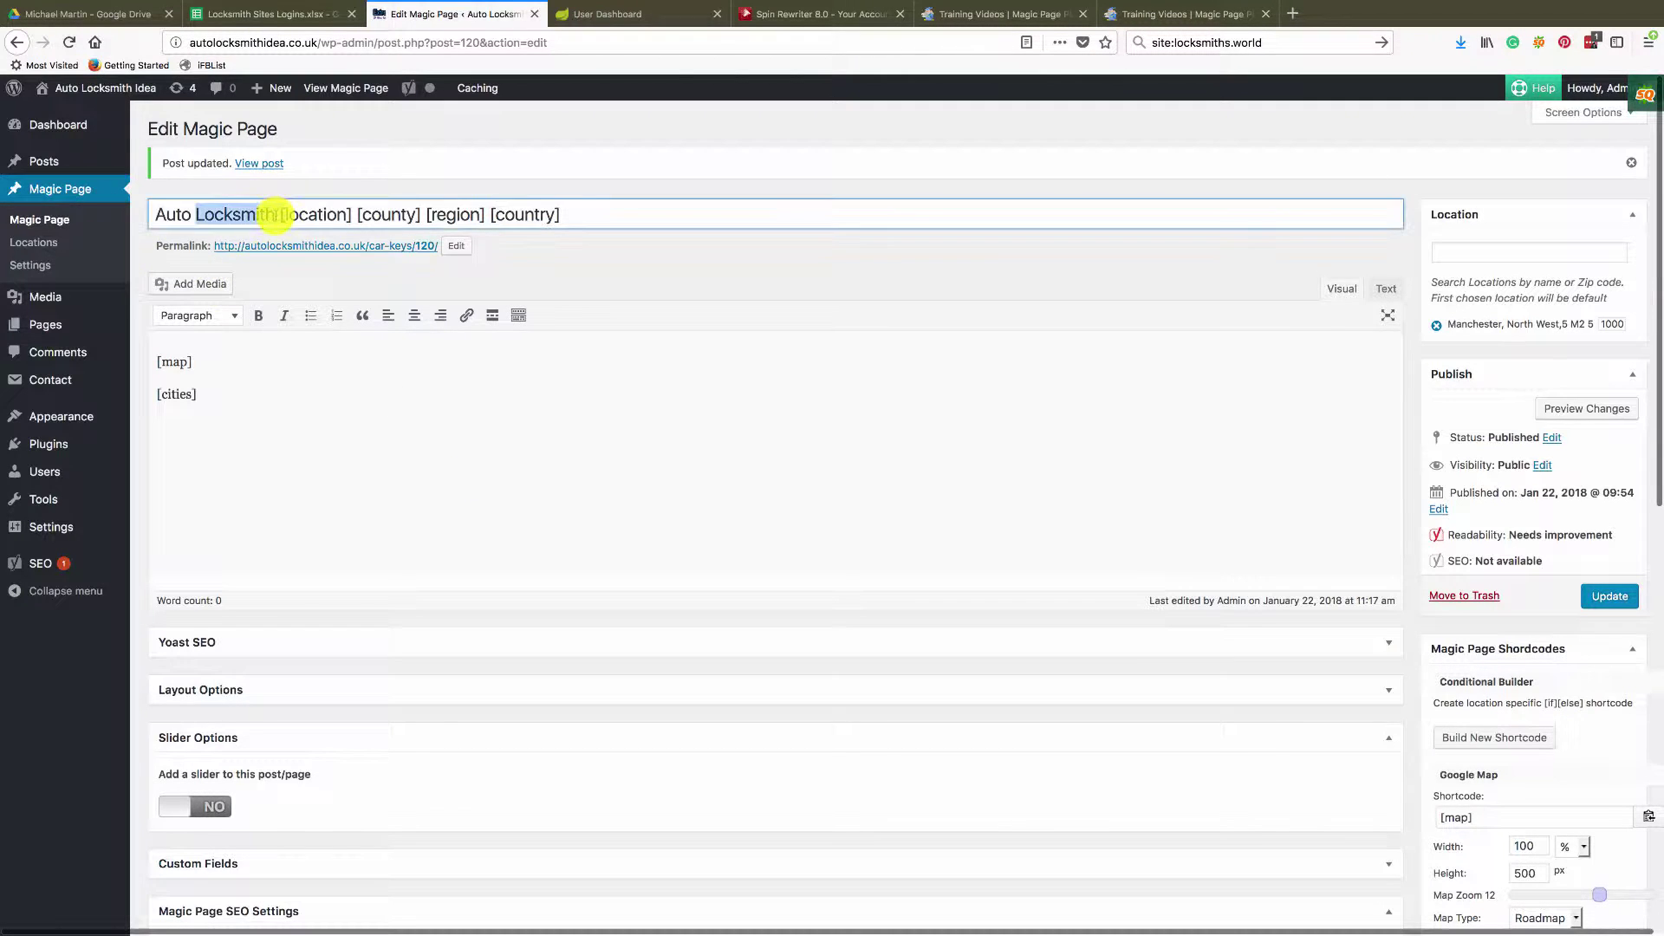
click(276, 214)
key(ctrl+a)
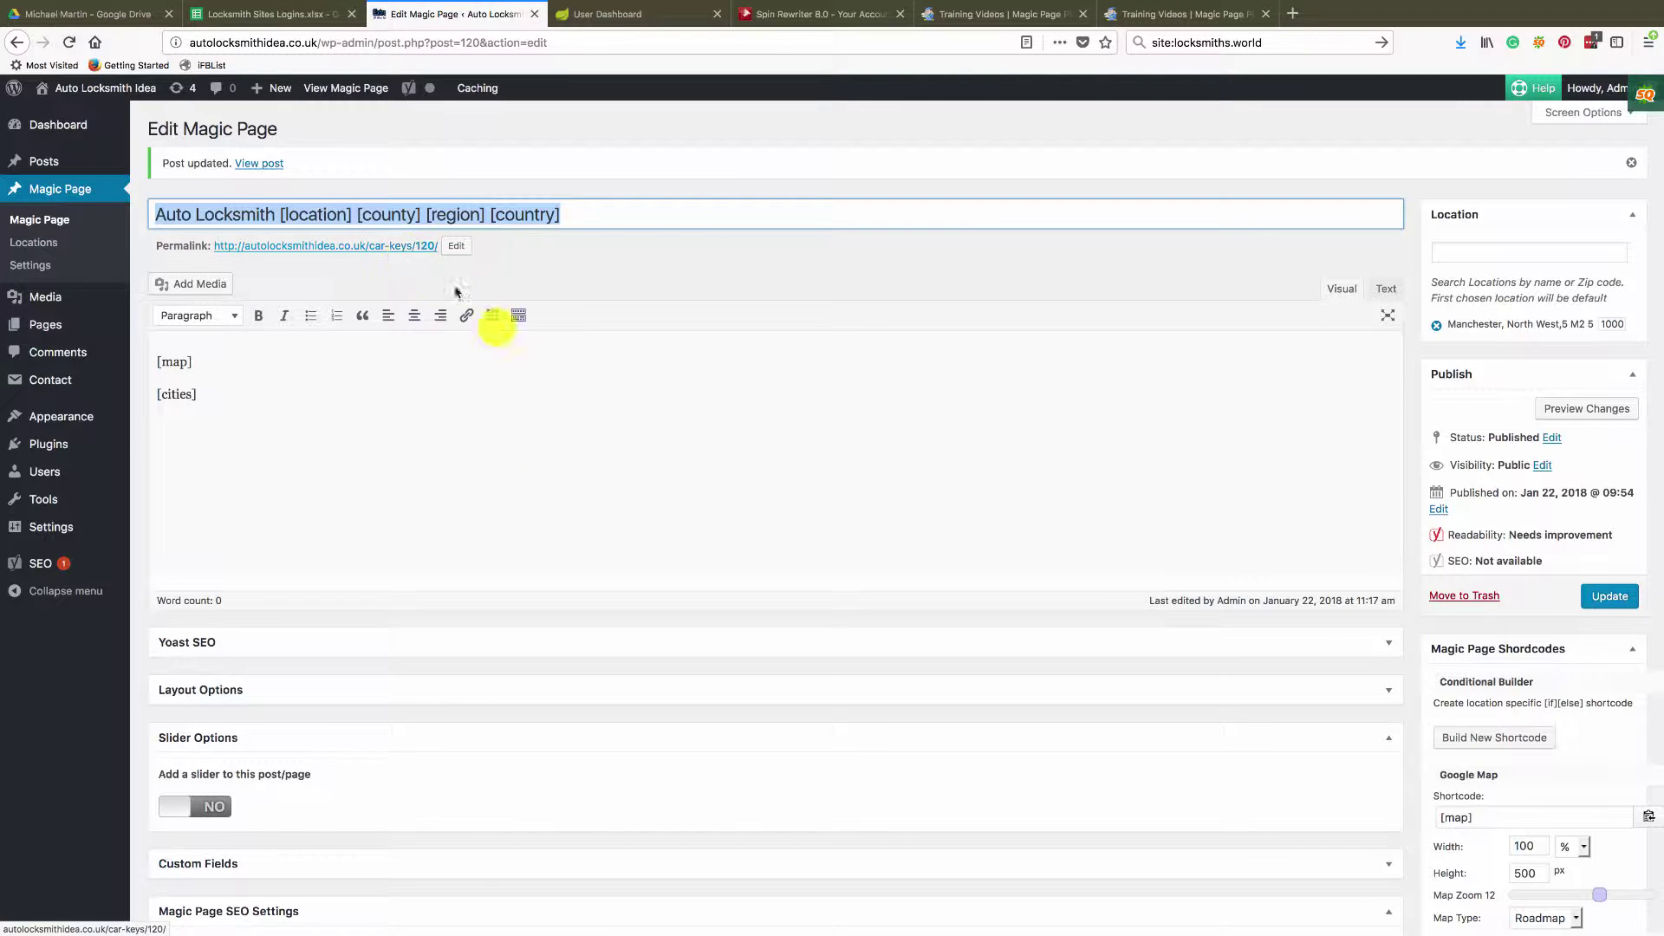
click(456, 423)
scroll(712, 576, down, 5)
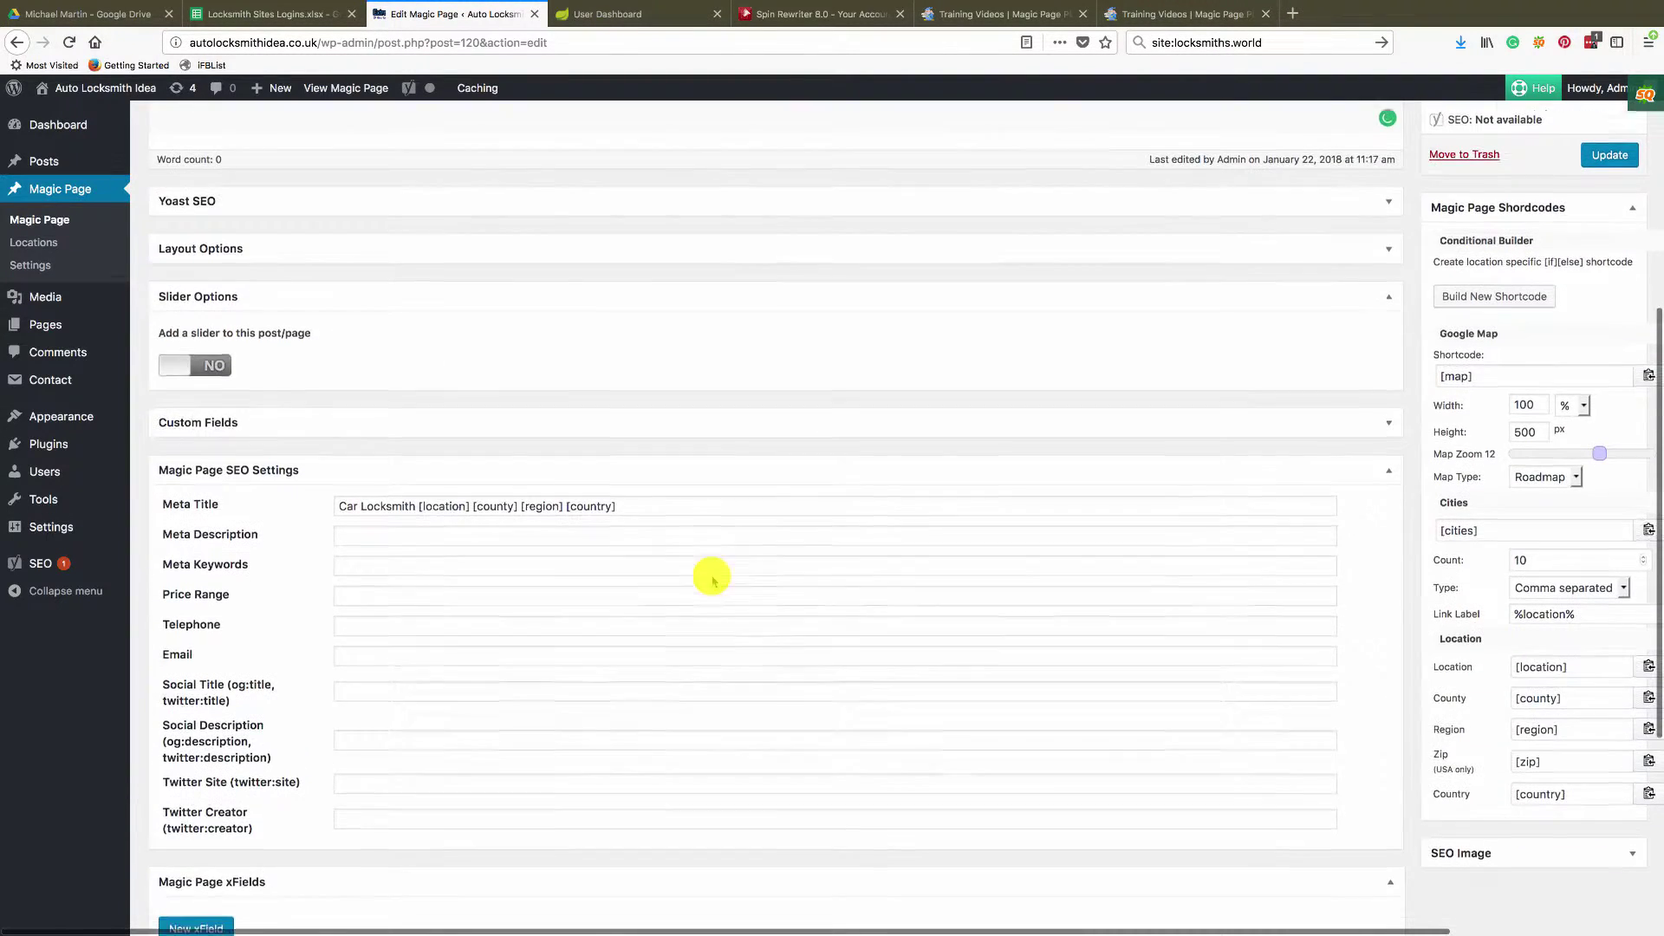
scroll(712, 576, down, 2)
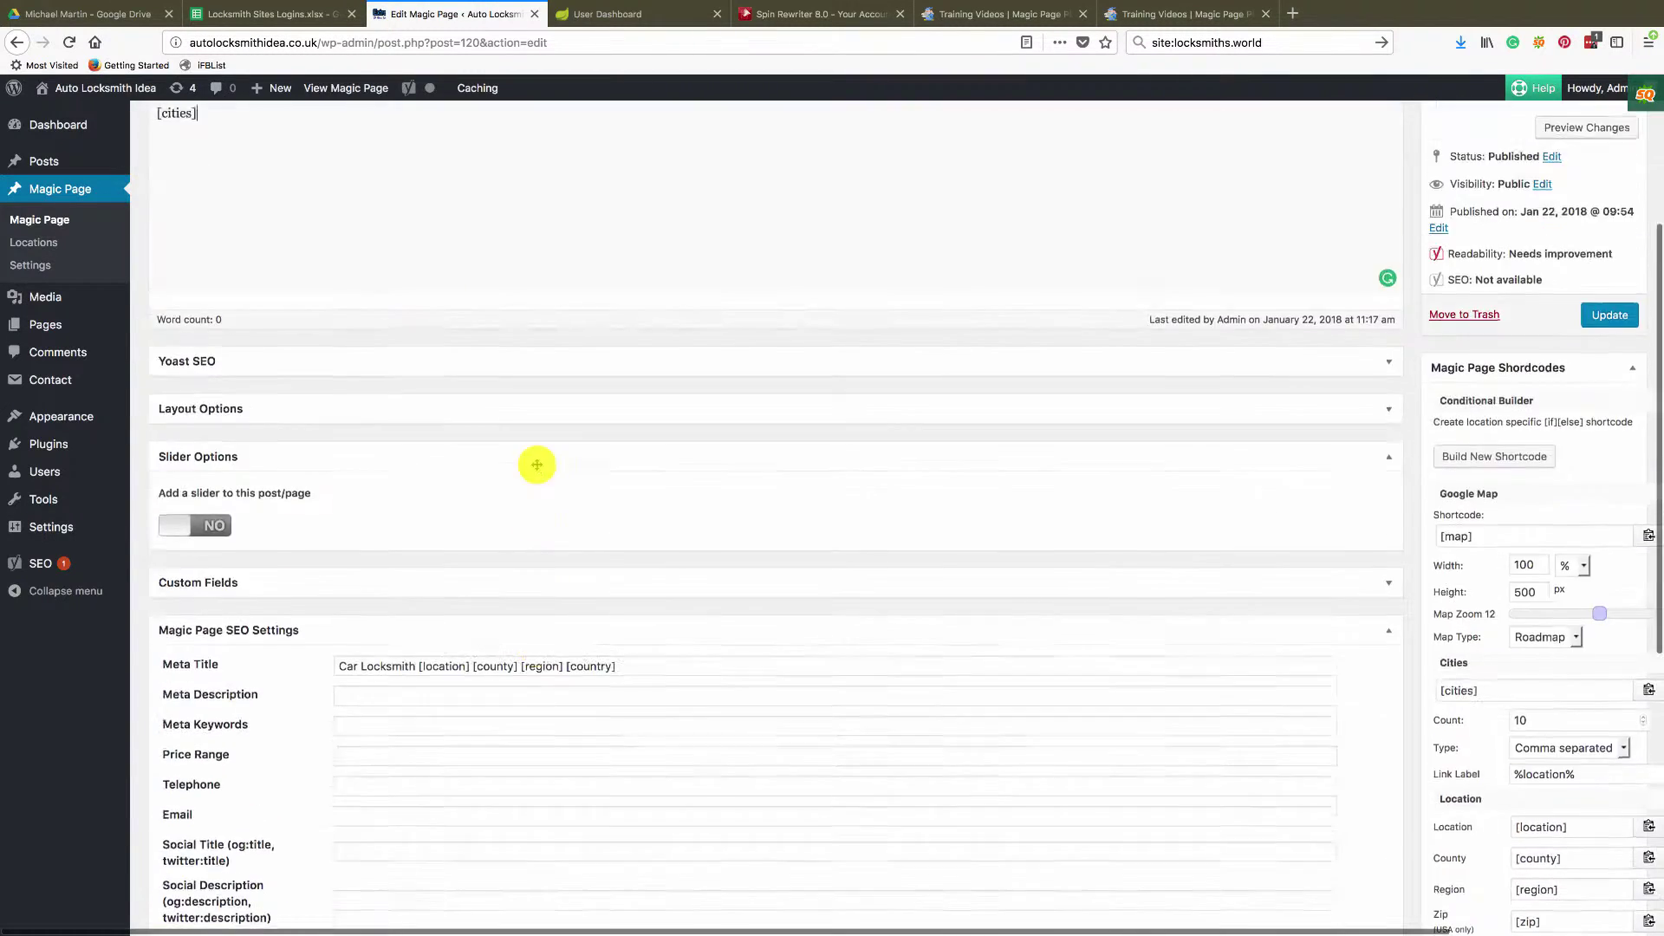
scroll(520, 455, up, 10)
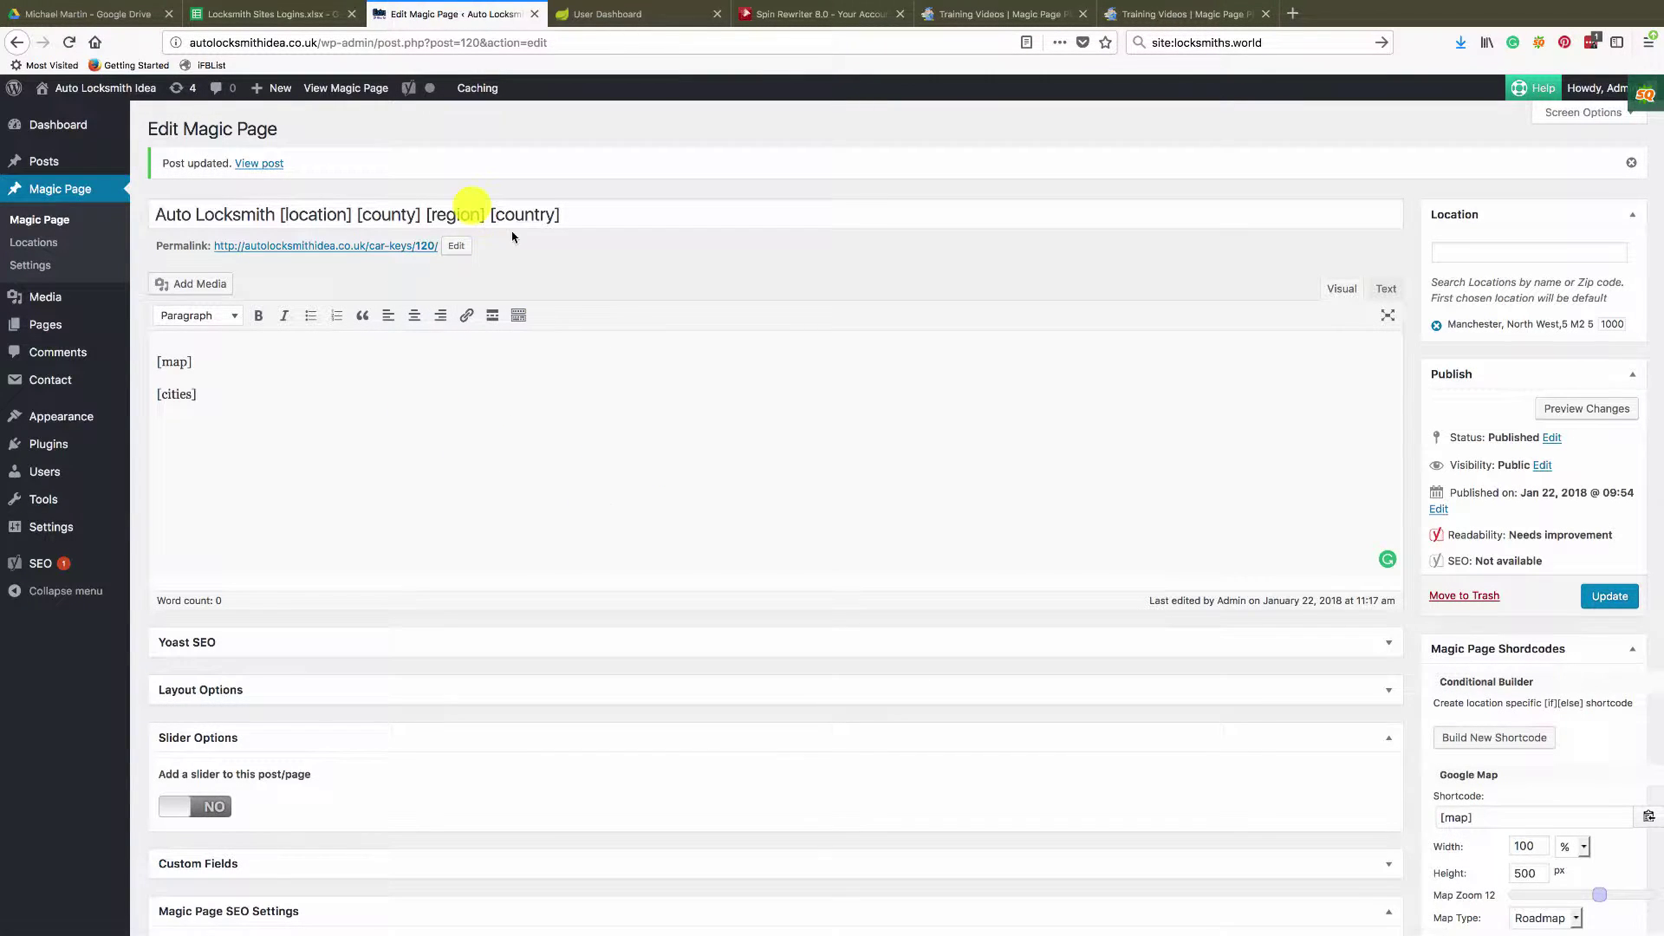
triple_click(405, 215)
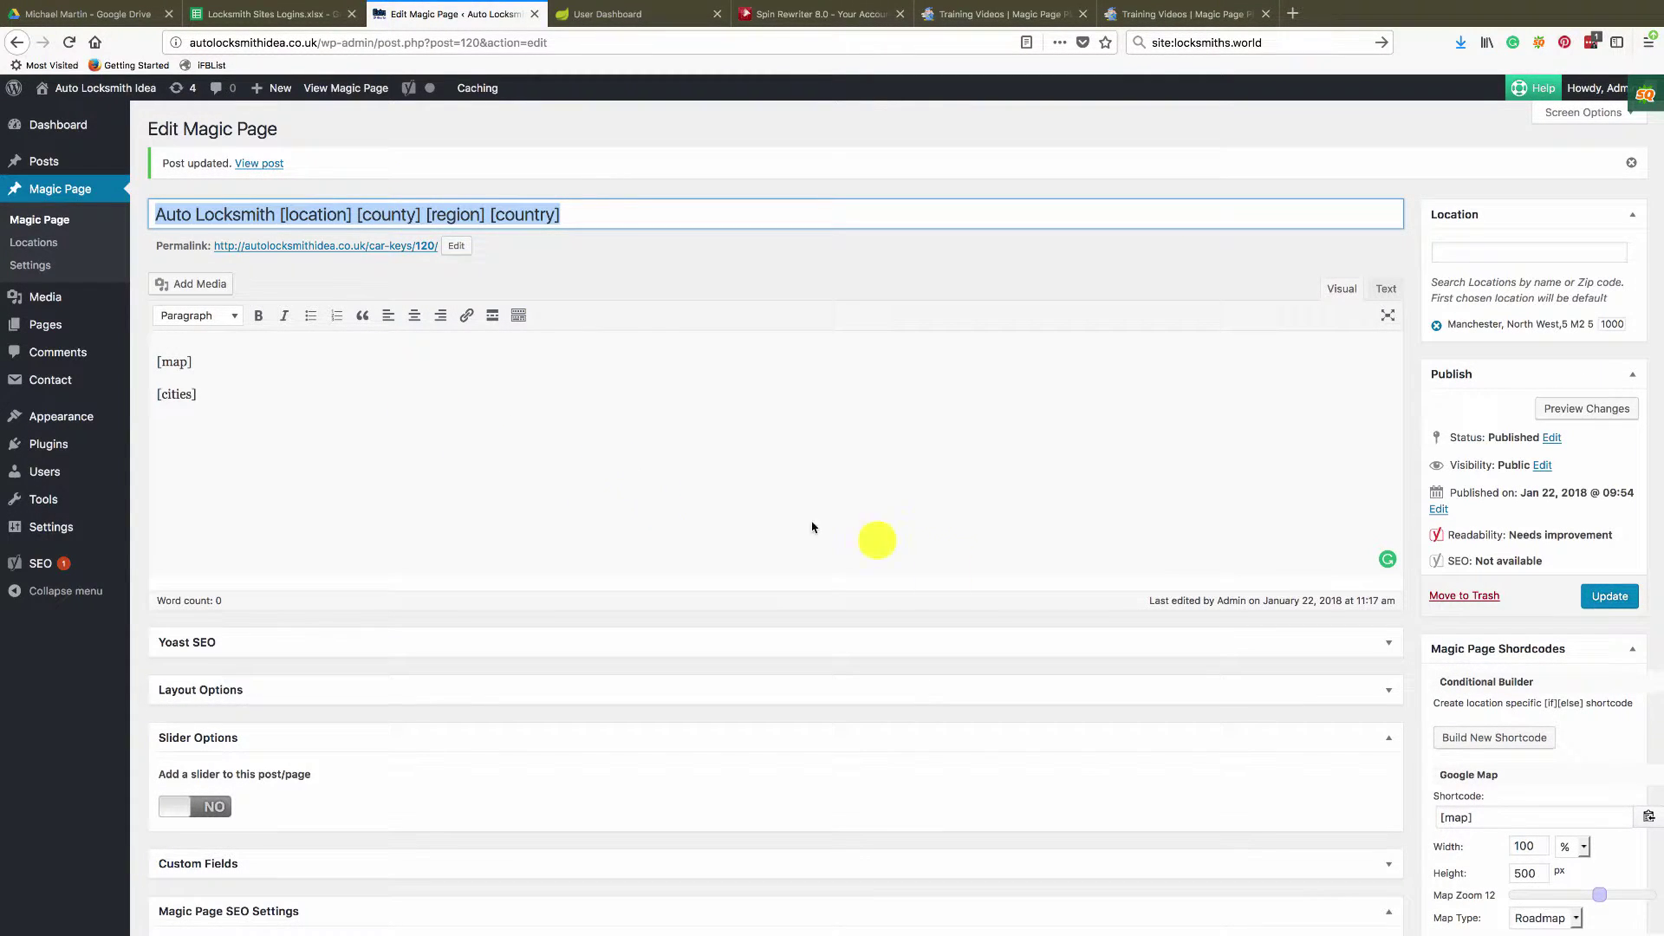
Open the published Magic Page and change its URL from 120/ to liverpool/
click(344, 88)
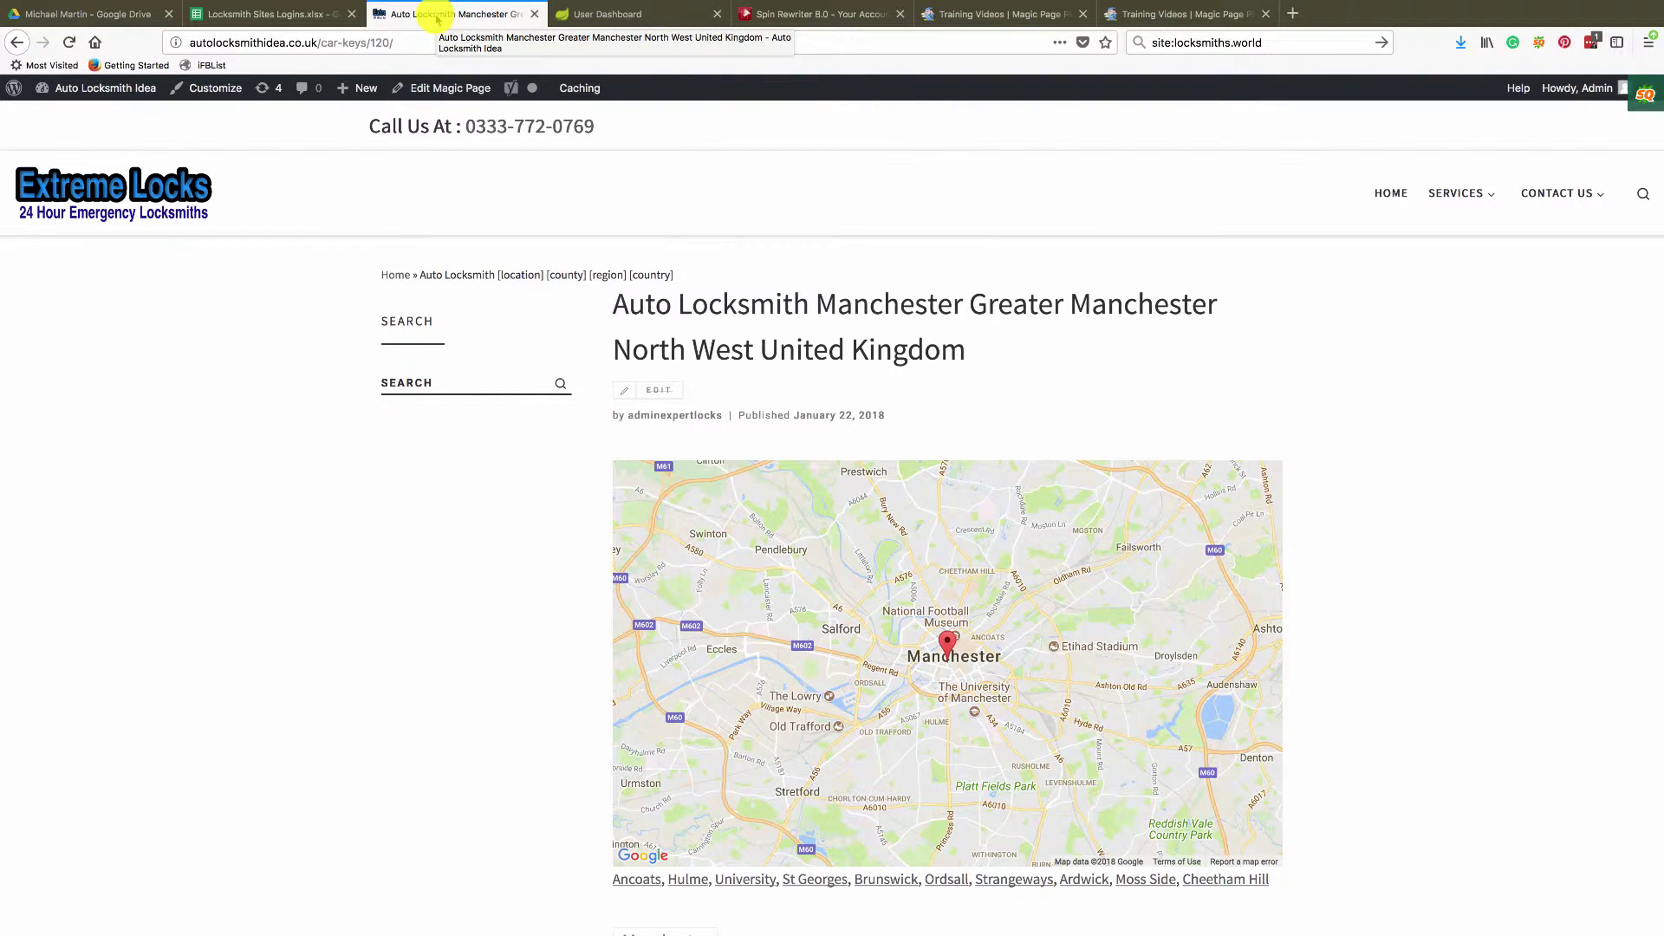
click(381, 43)
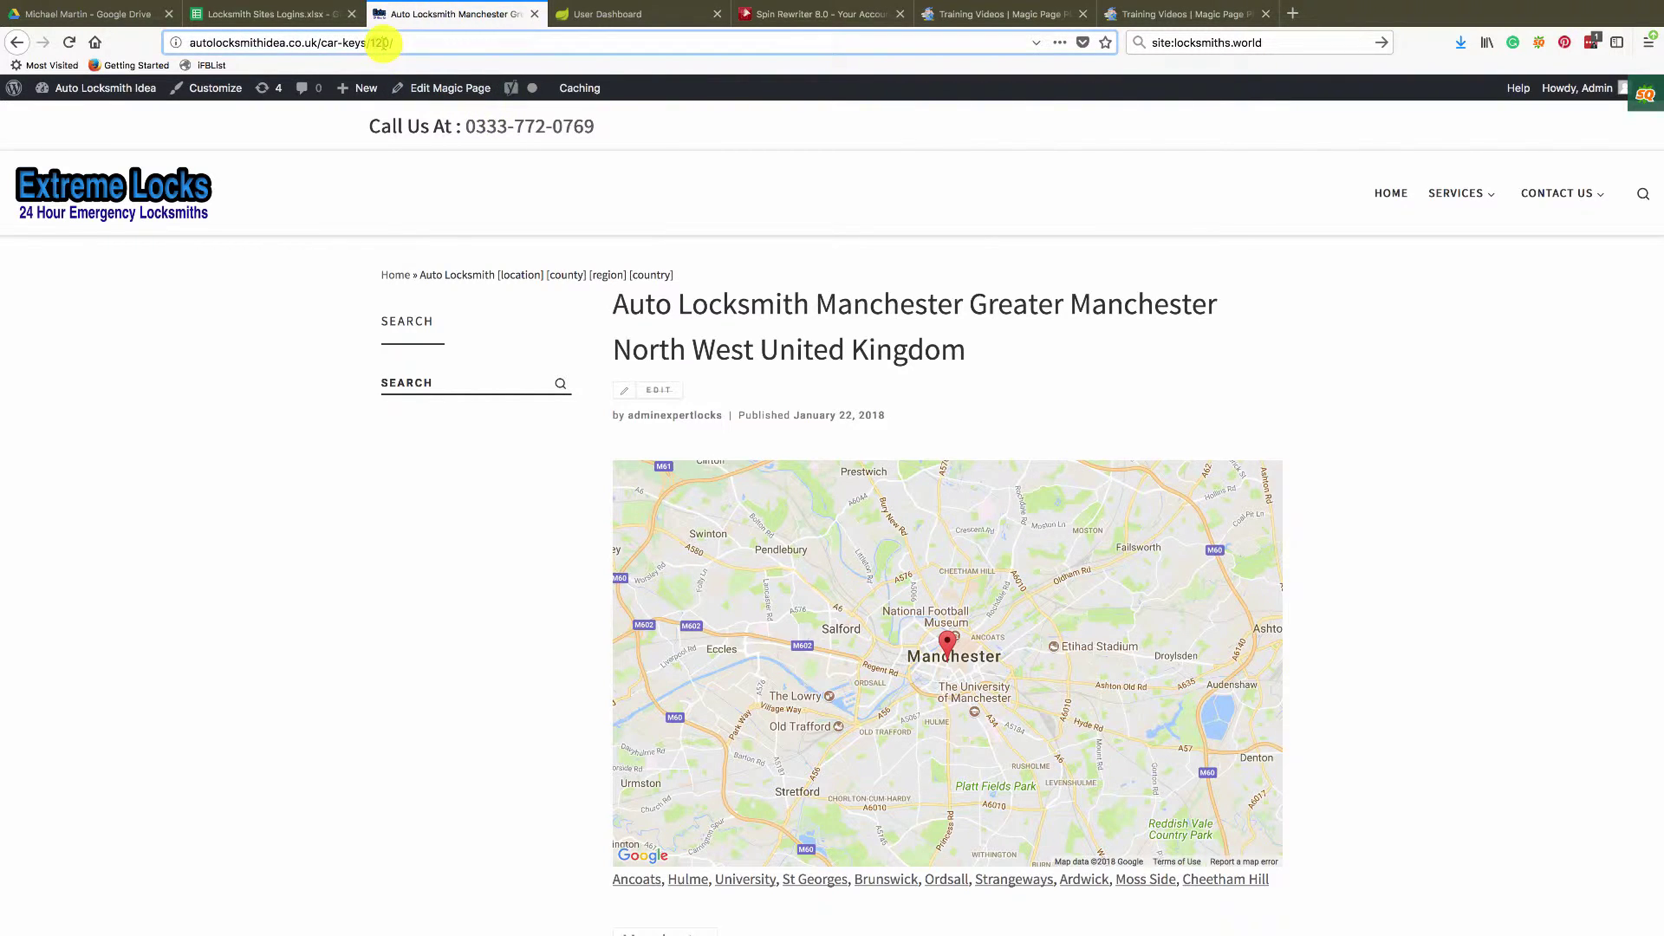
text(liverp)
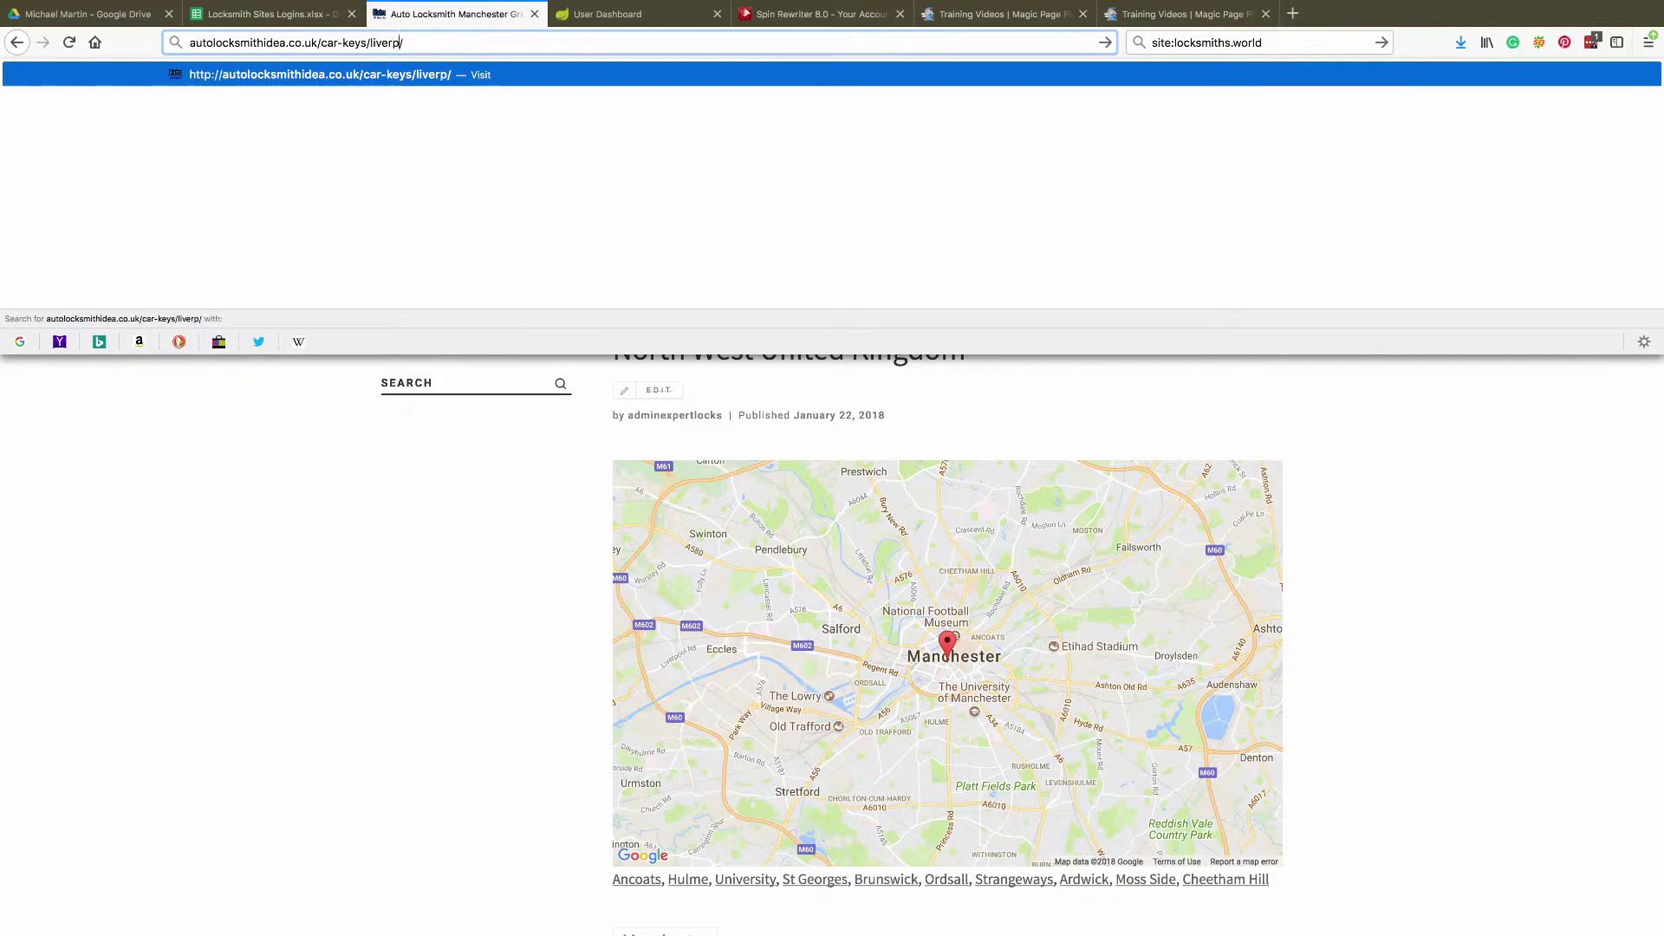
text(ool)
key(Return)
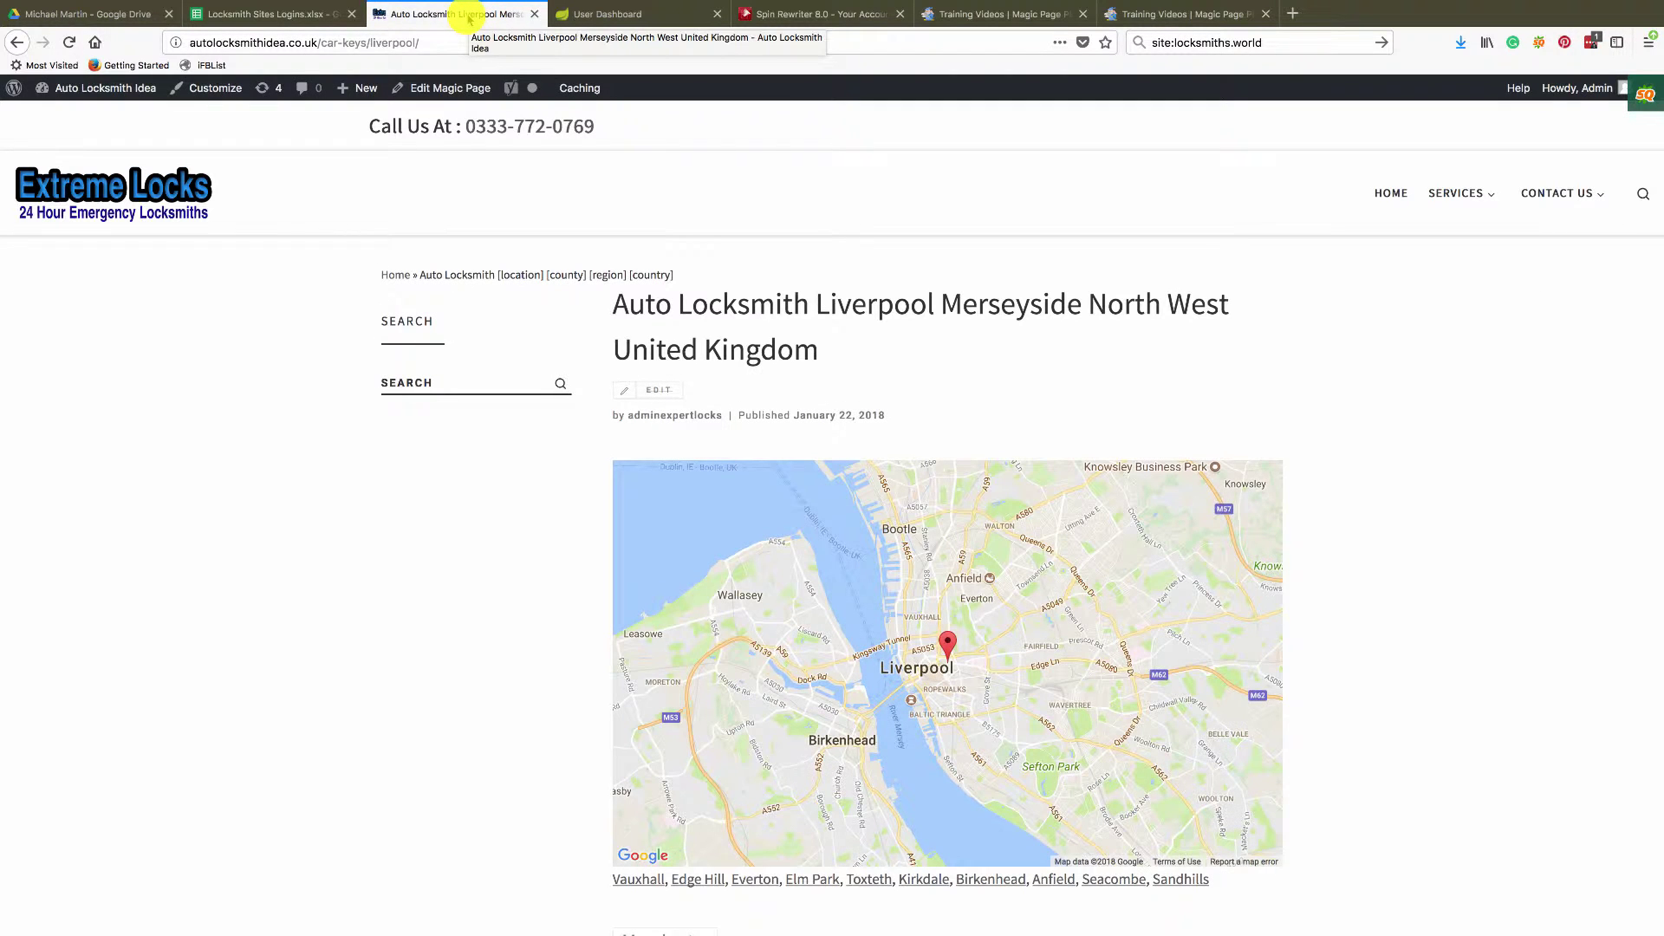
Reopen the Magic Page editor and highlight the Auto Locksmith post title and Car Locksmith meta title
click(451, 87)
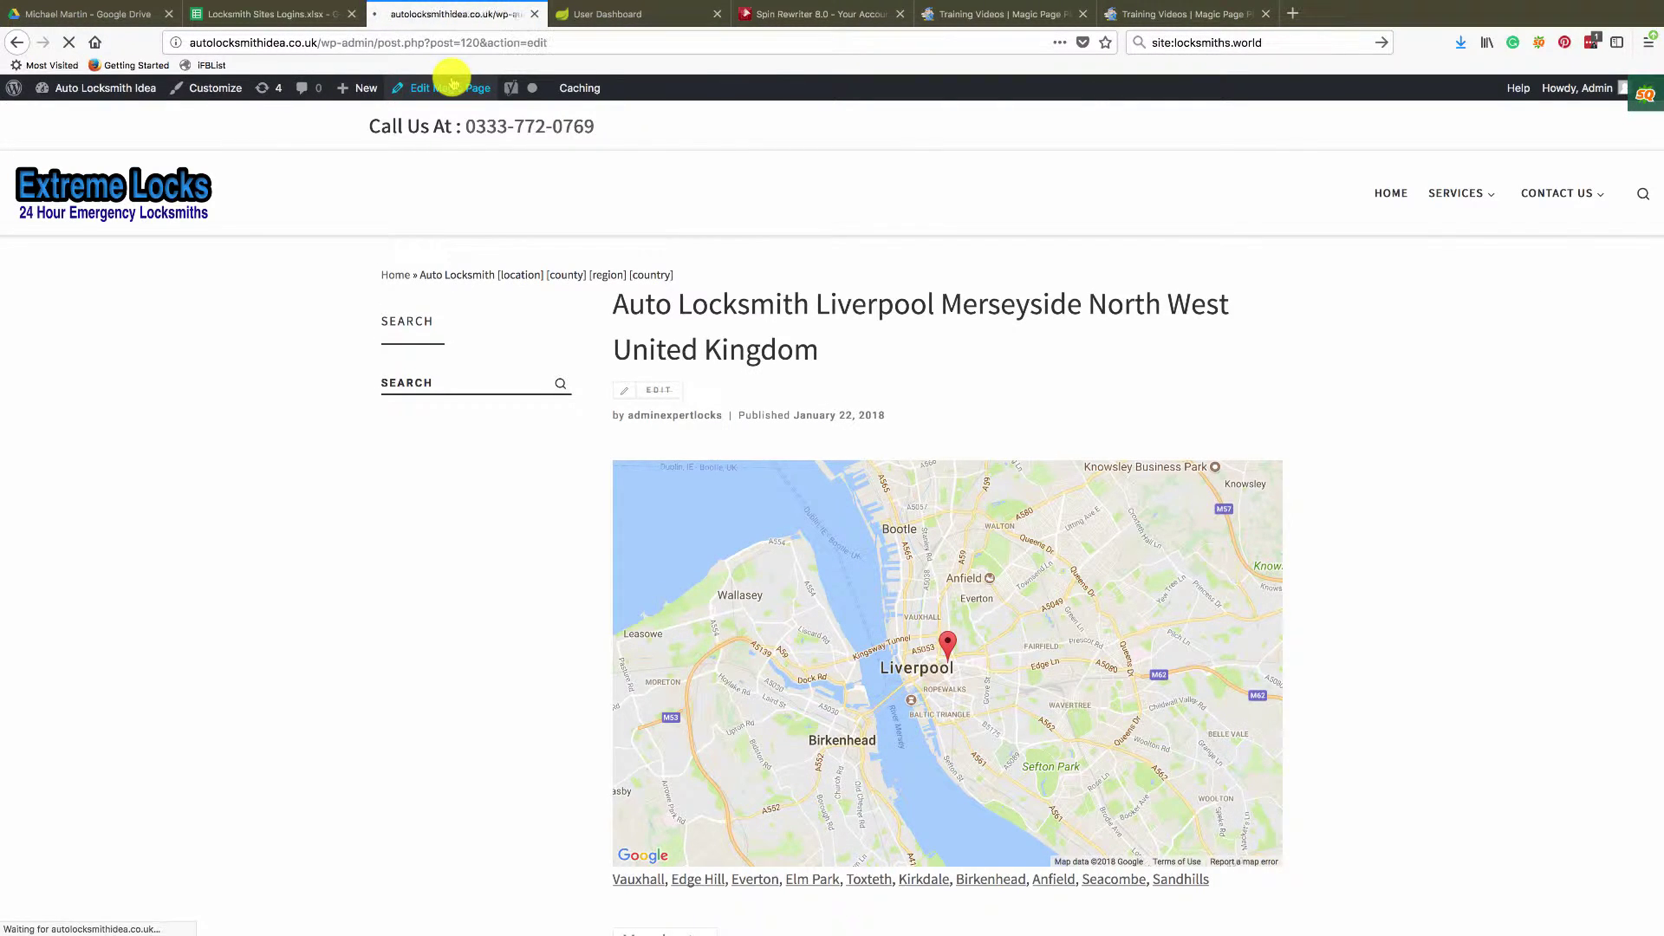
scroll(933, 657, down, 10)
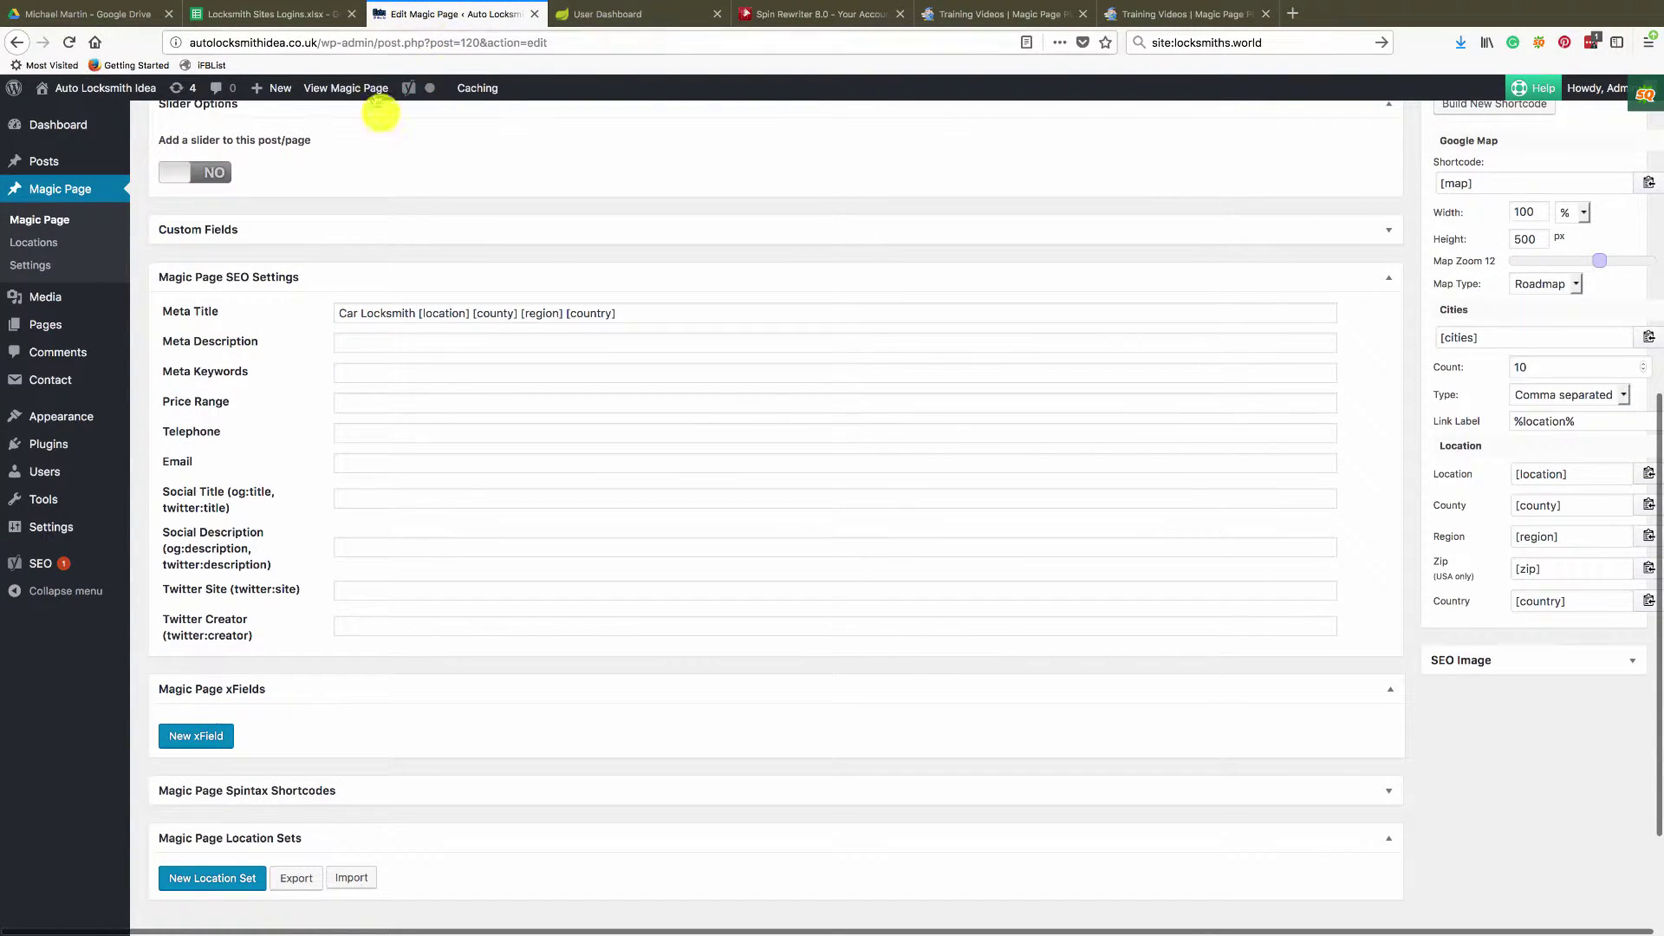
scroll(507, 228, up, 10)
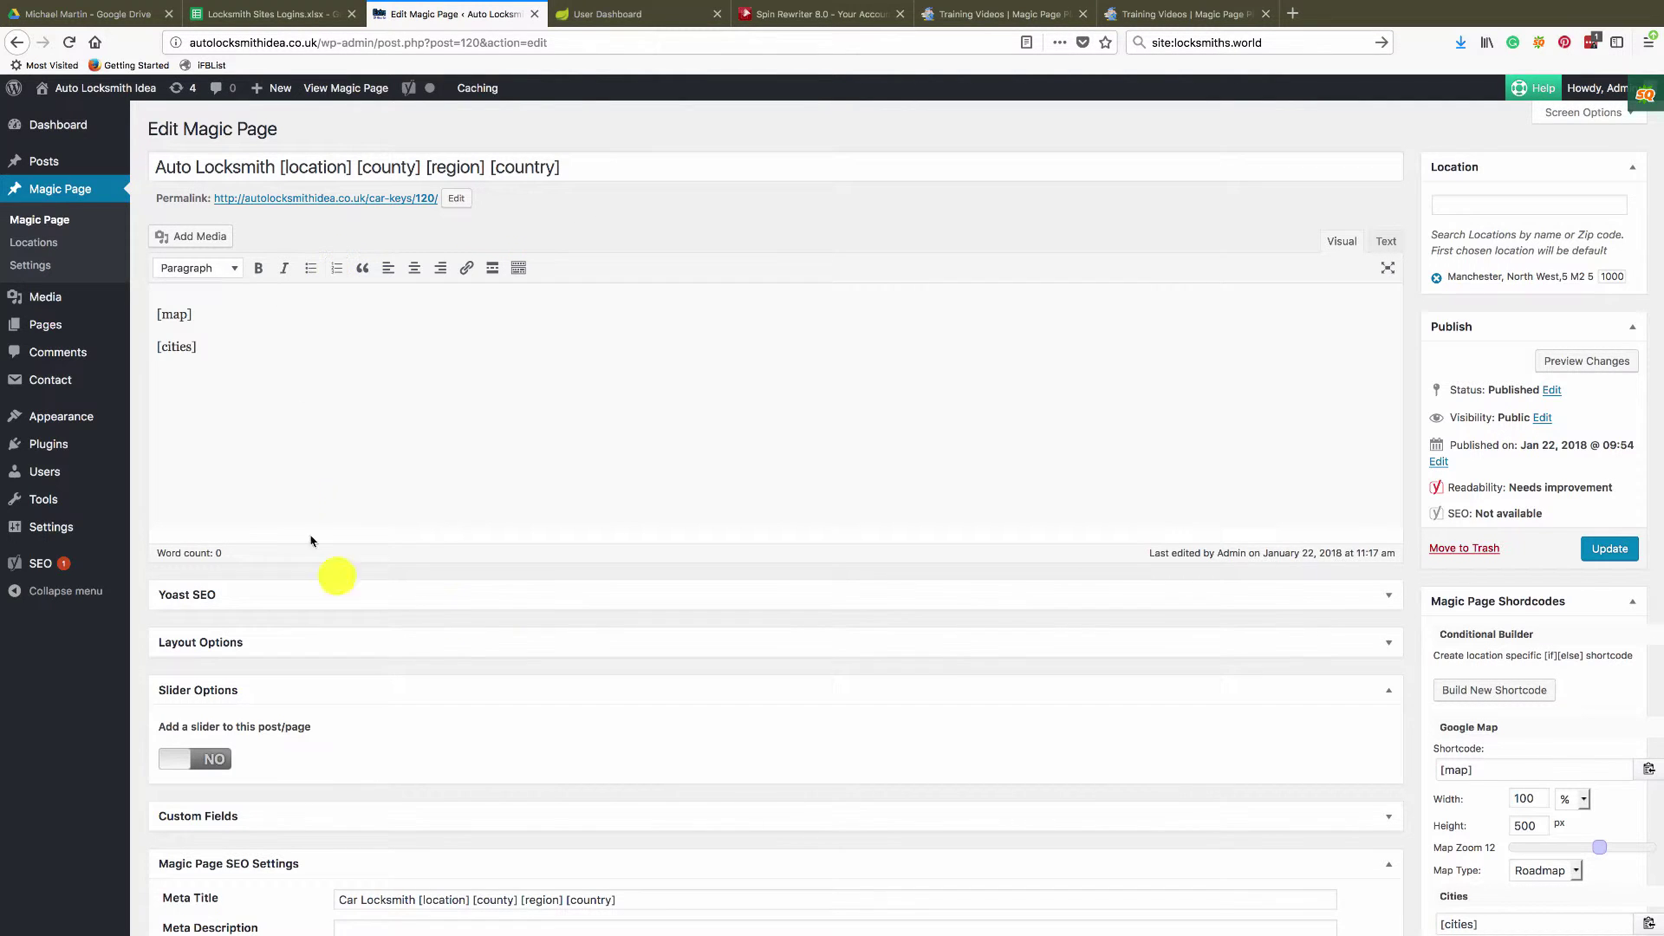
scroll(569, 635, down, 5)
scroll(569, 634, down, 2)
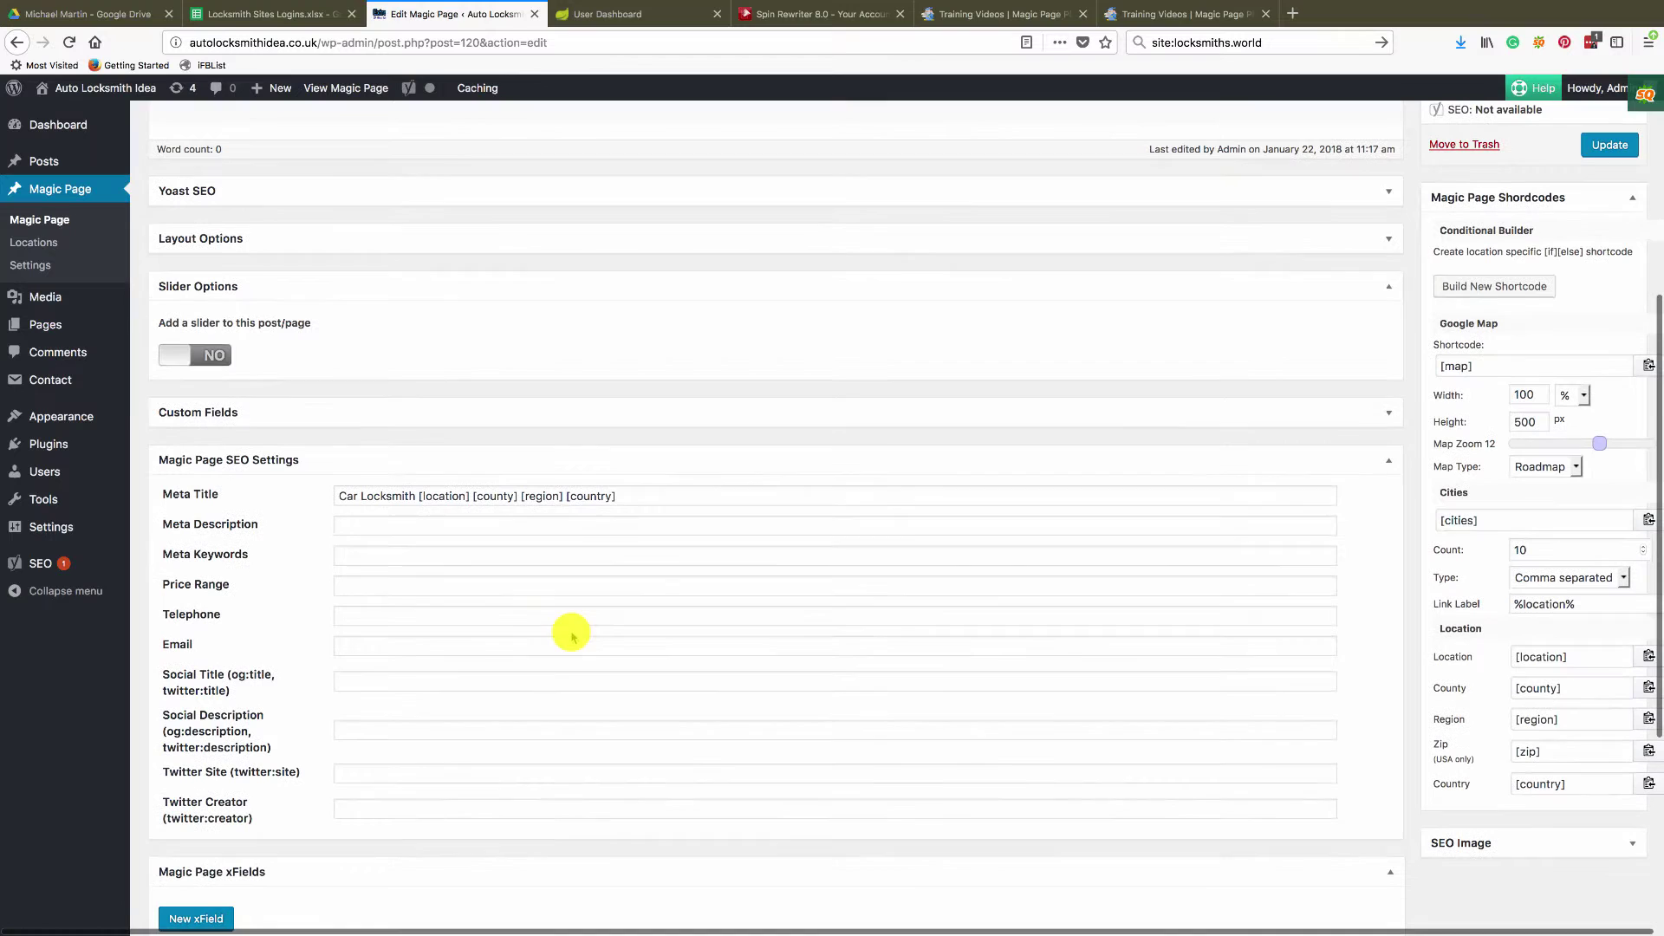
drag(622, 495, 339, 495)
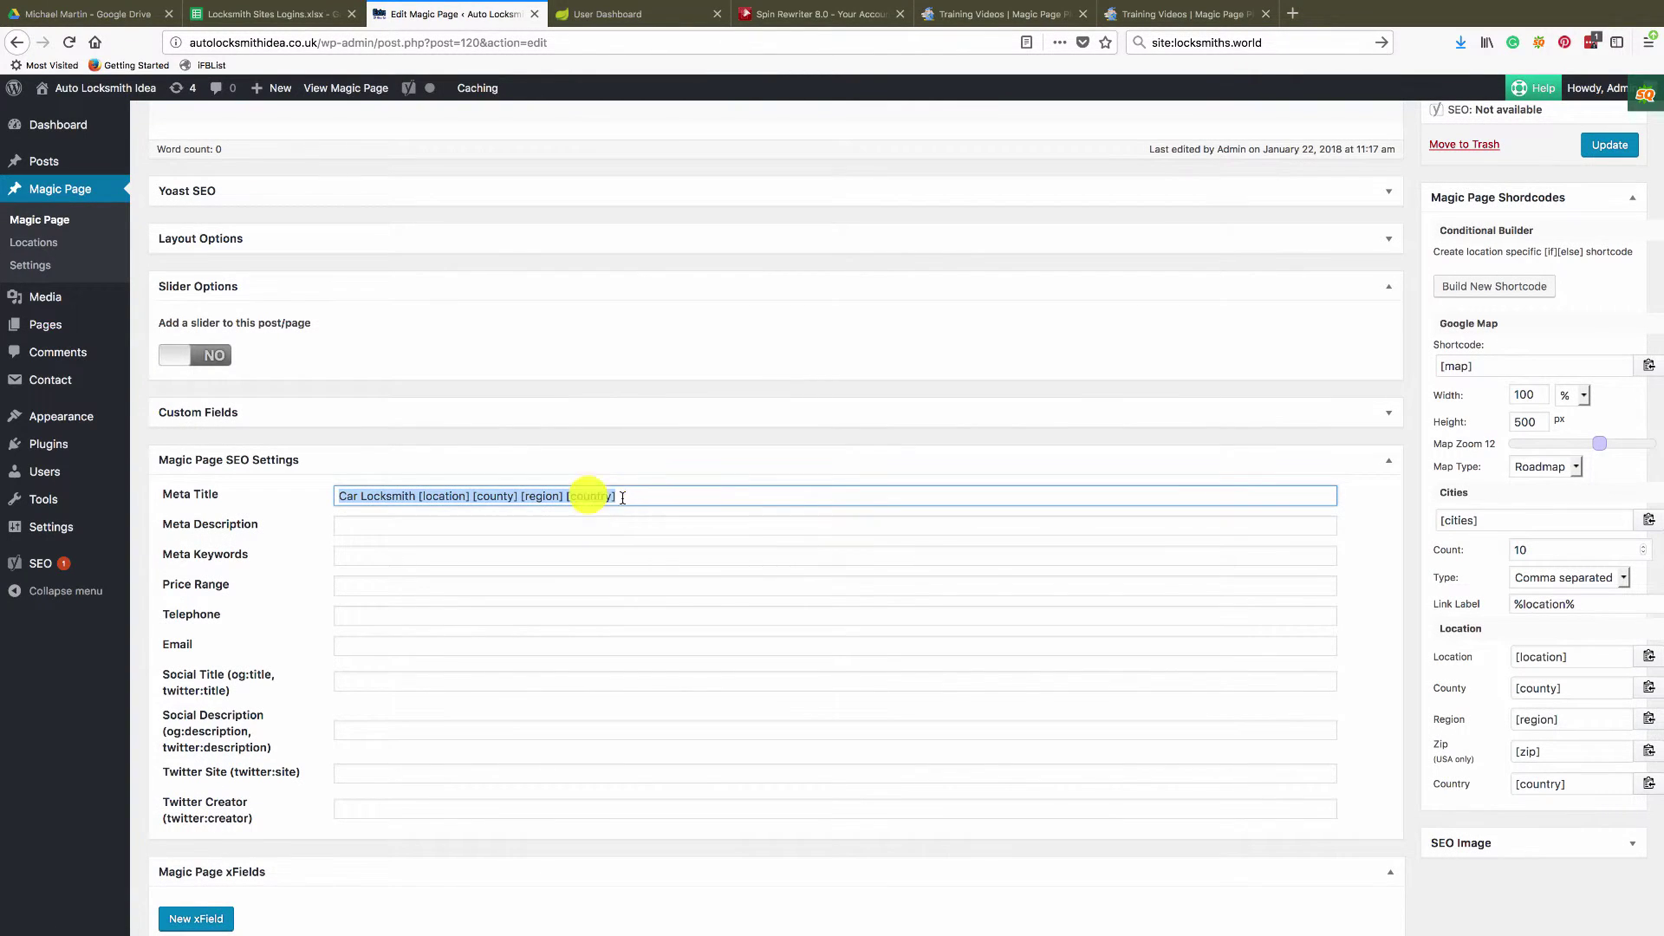
scroll(347, 499, up, 7)
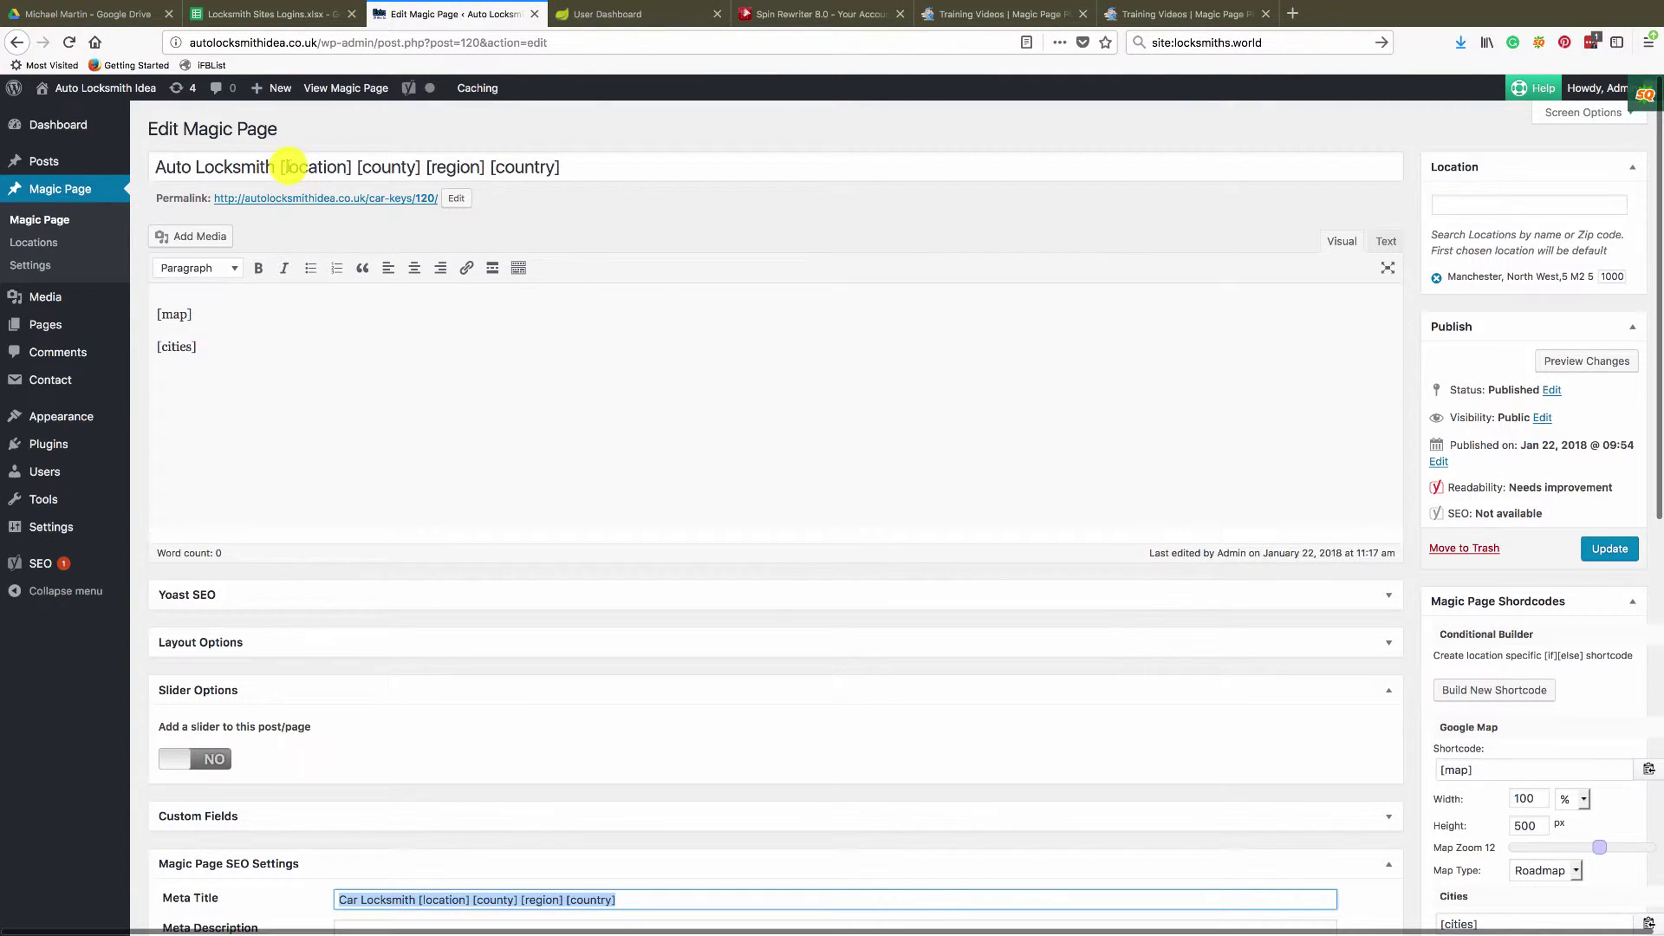
triple_click(291, 166)
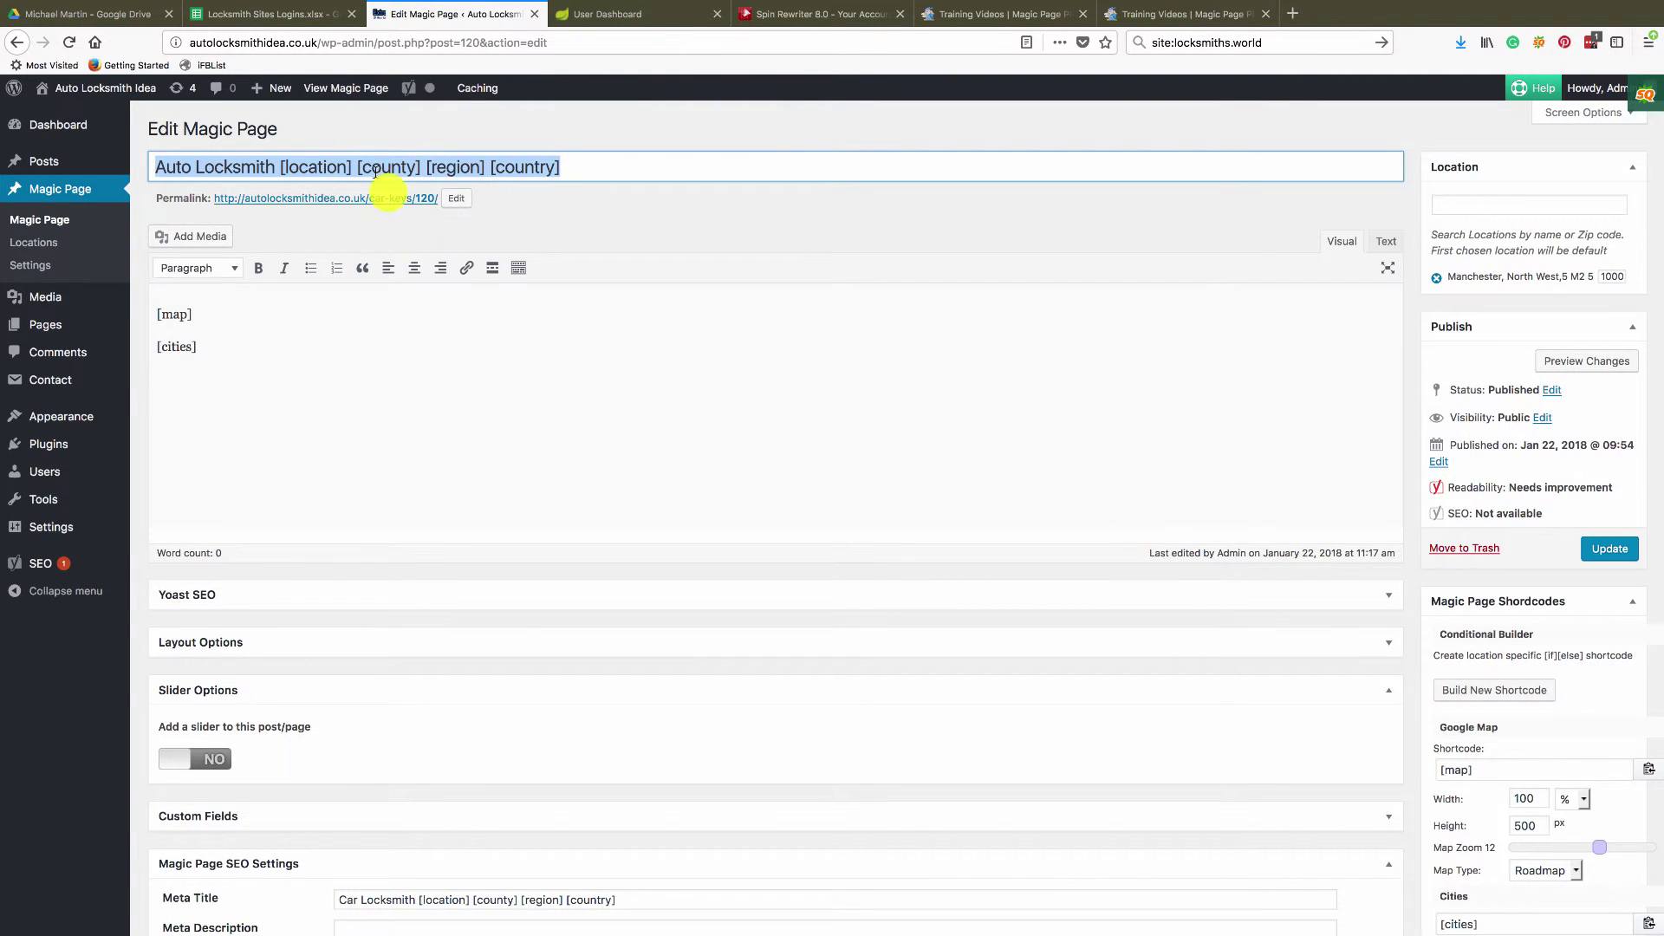
scroll(494, 390, down, 10)
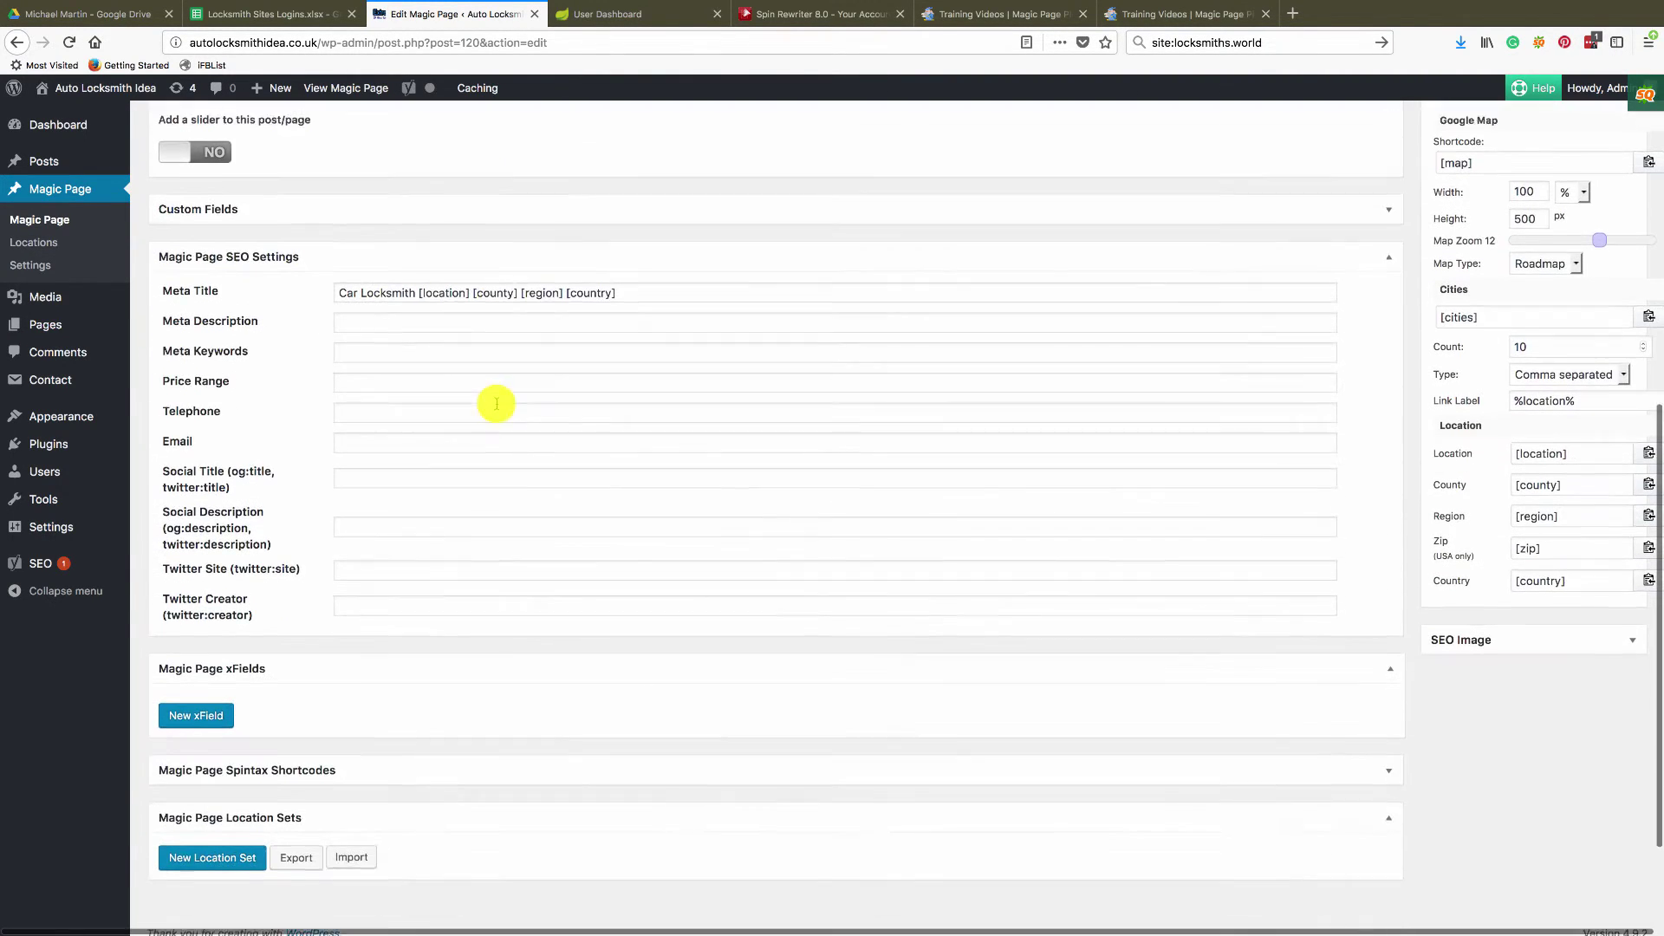
triple_click(463, 256)
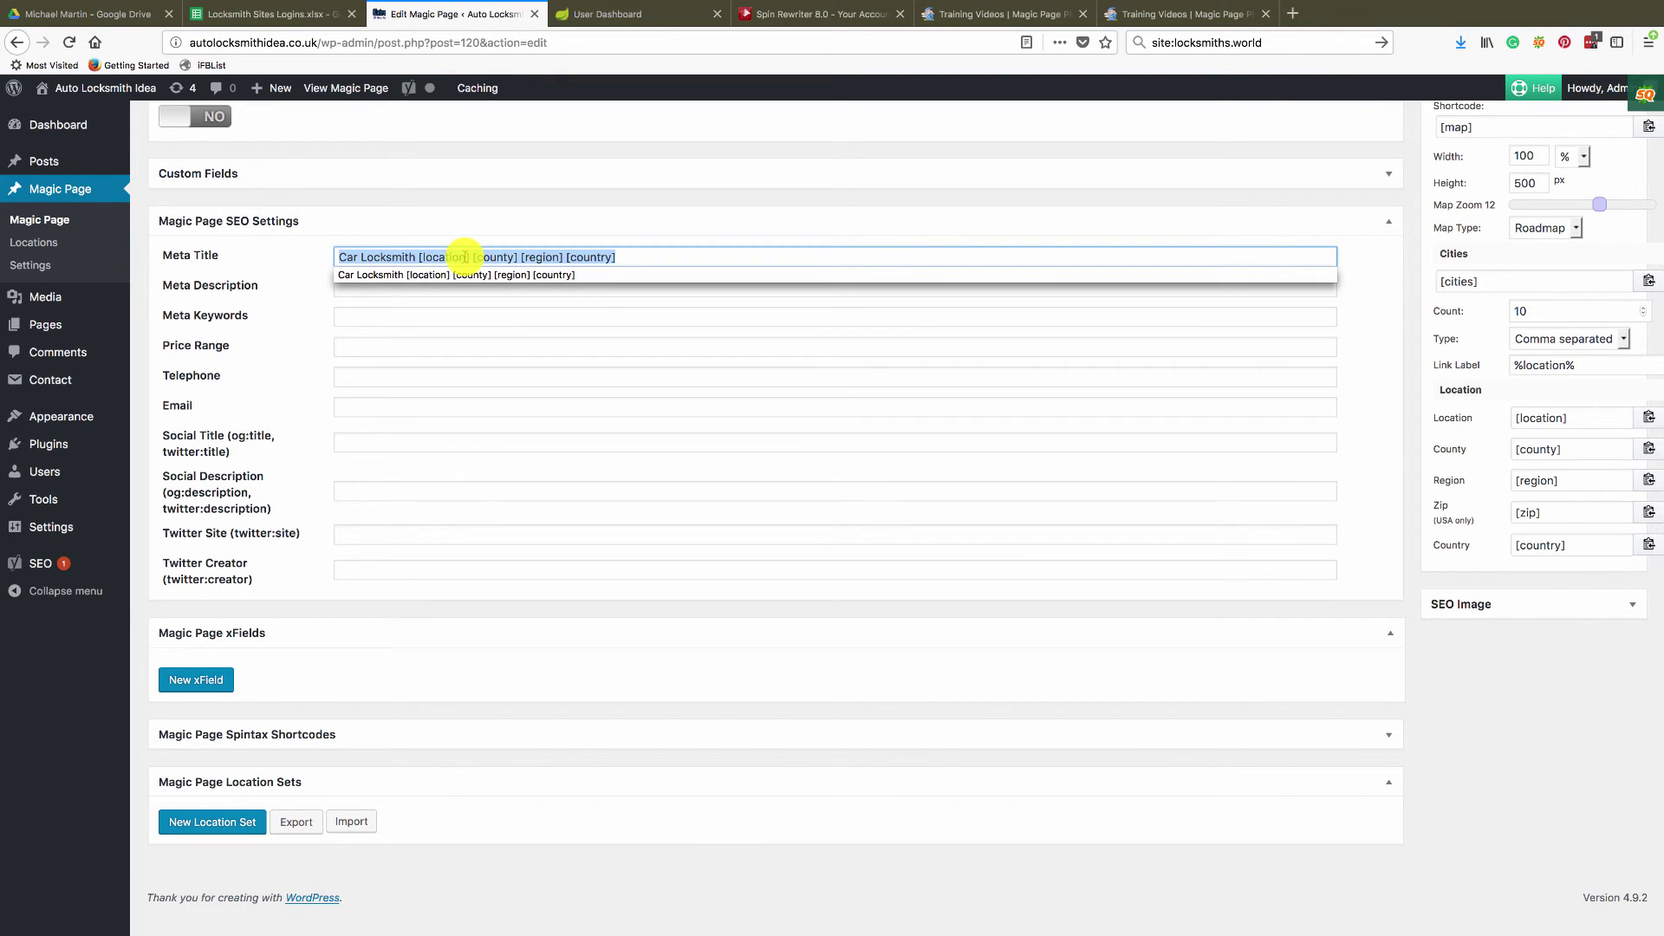
scroll(781, 449, up, 10)
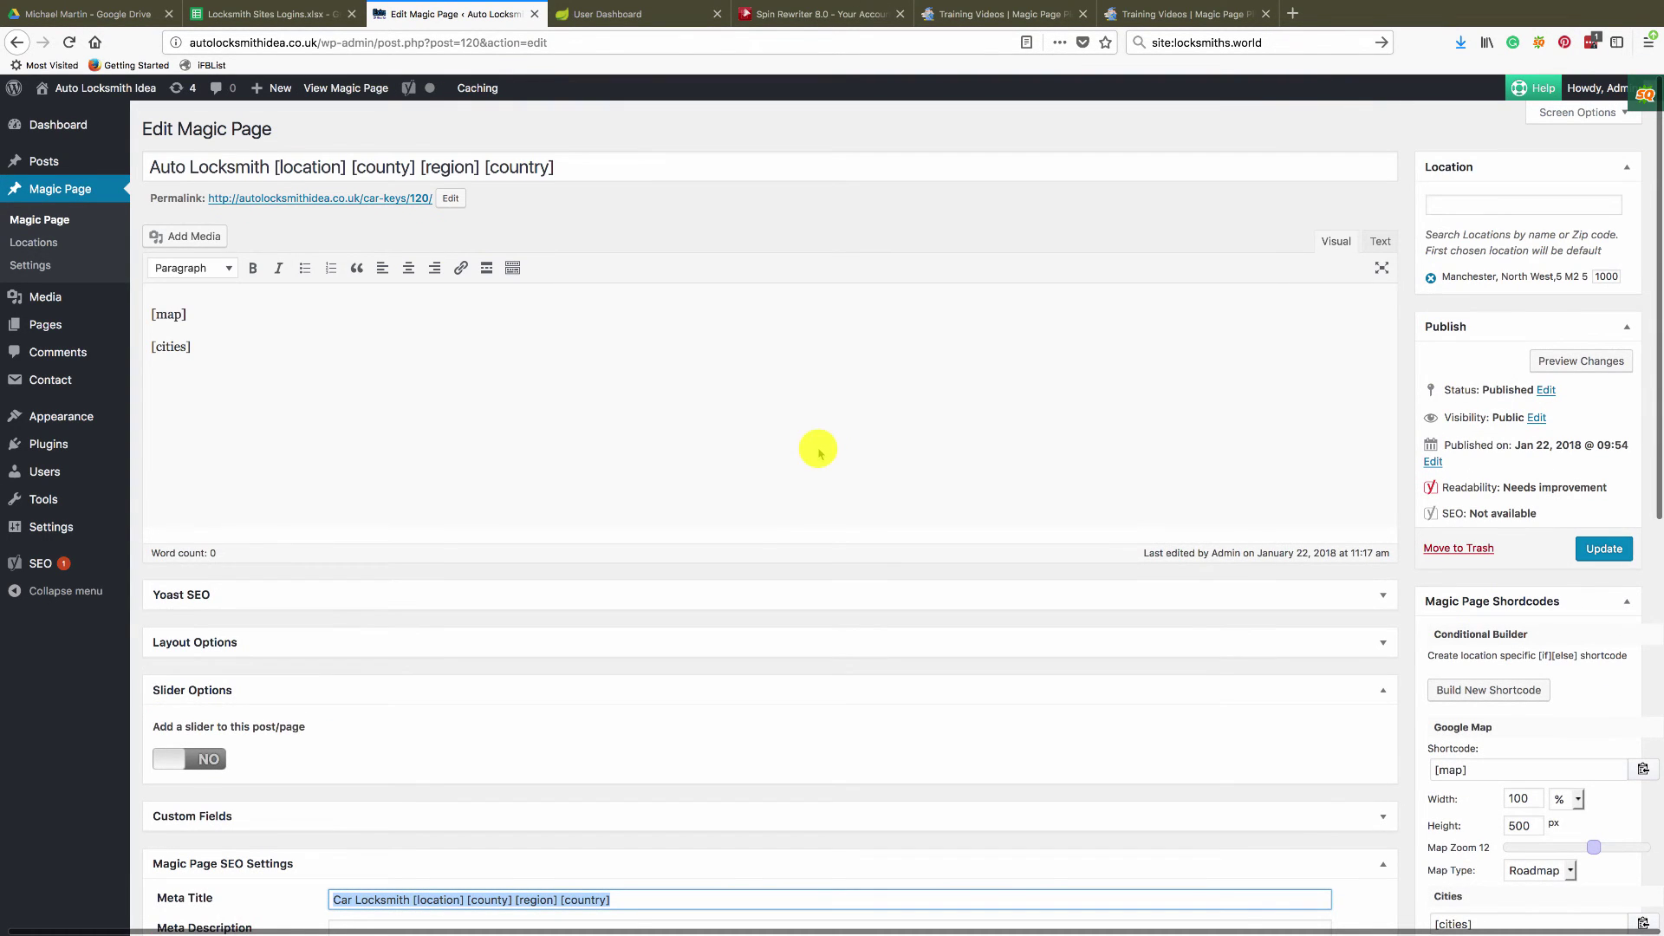